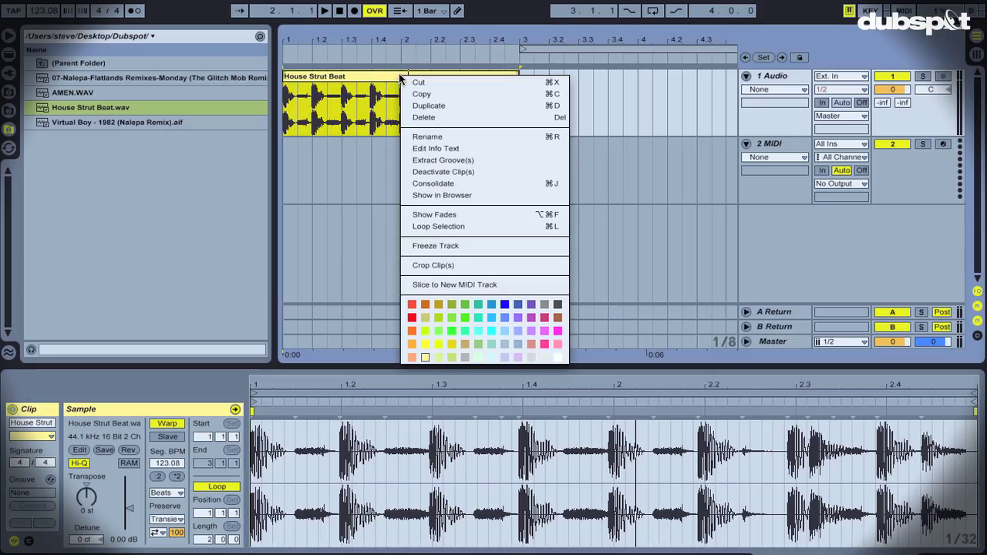
- Slice the House Strut Beat clip by transient into 19 slices on a new MIDI track, then select Slice 3
{"action": "left_click", "coordinate": [455, 285]}
{"action": "left_click", "coordinate": [537, 241]}
{"action": "left_click", "coordinate": [545, 269]}
{"action": "left_click", "coordinate": [473, 309]}
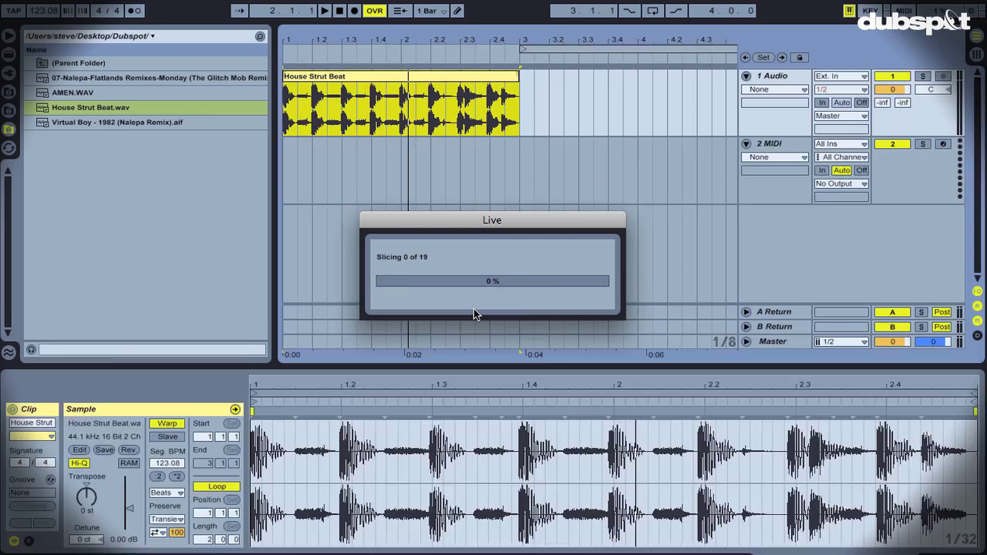
{"action": "left_click", "coordinate": [220, 525]}
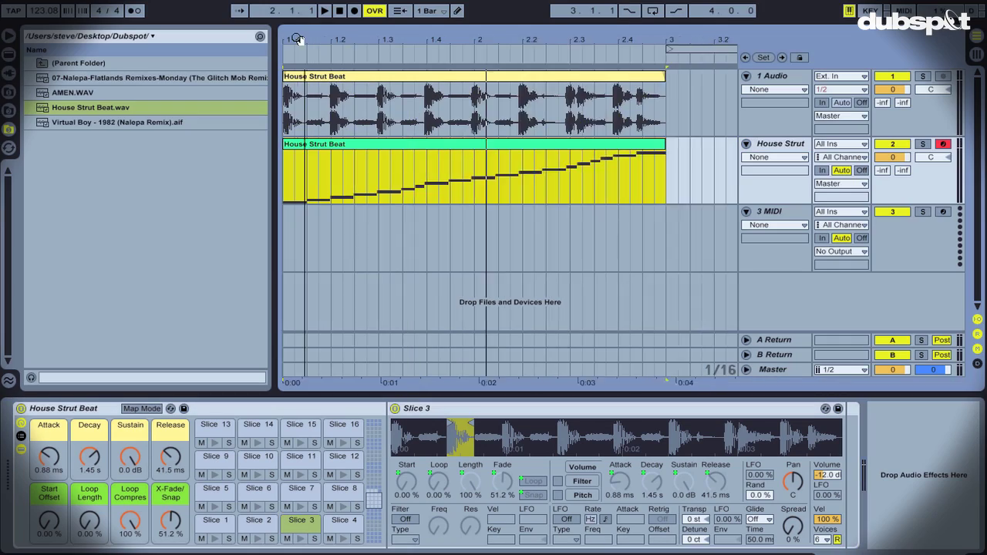
- Zoom in on the sliced MIDI clip, check its options menu, and stop playback
{"action": "left_click_drag", "start_coordinate": [297, 38], "coordinate": [298, 44]}
{"action": "right_click", "coordinate": [533, 144]}
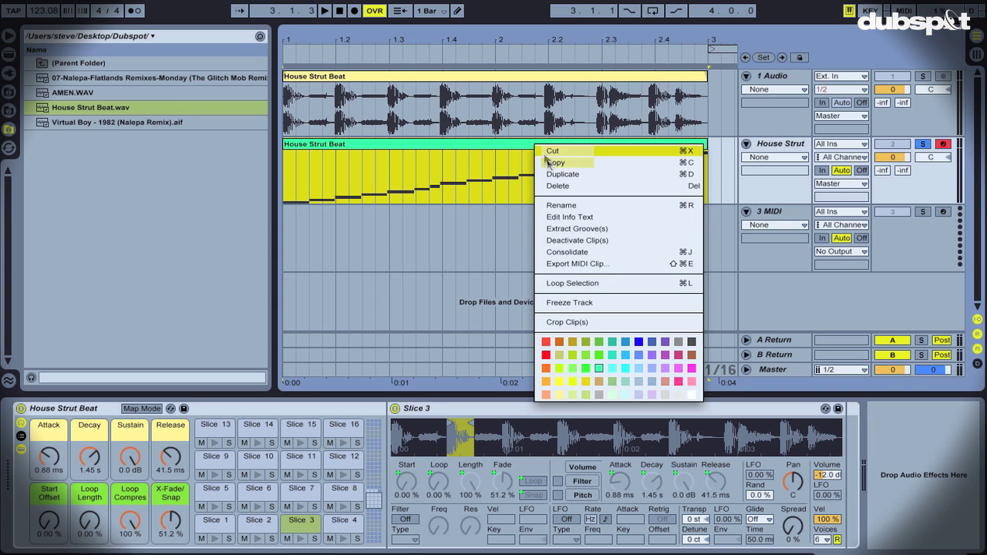
{"action": "left_click", "coordinate": [549, 163]}
{"action": "left_click", "coordinate": [295, 527]}
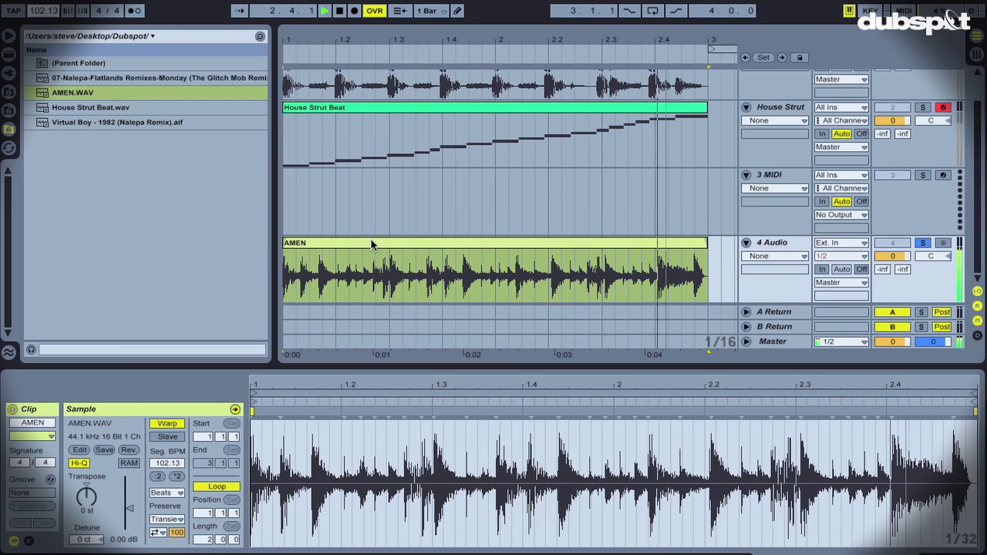
{"action": "key", "text": "space"}
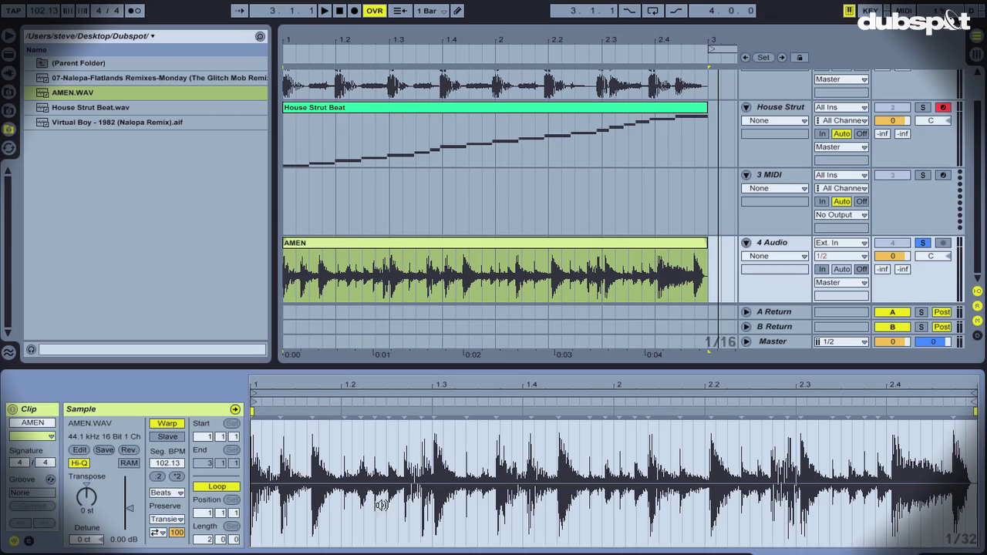
- Slice the AMEN loop into a new MIDI track and play the sliced break
{"action": "right_click", "coordinate": [382, 258]}
{"action": "left_click", "coordinate": [432, 432]}
{"action": "left_click", "coordinate": [452, 309]}
{"action": "key", "text": "space"}
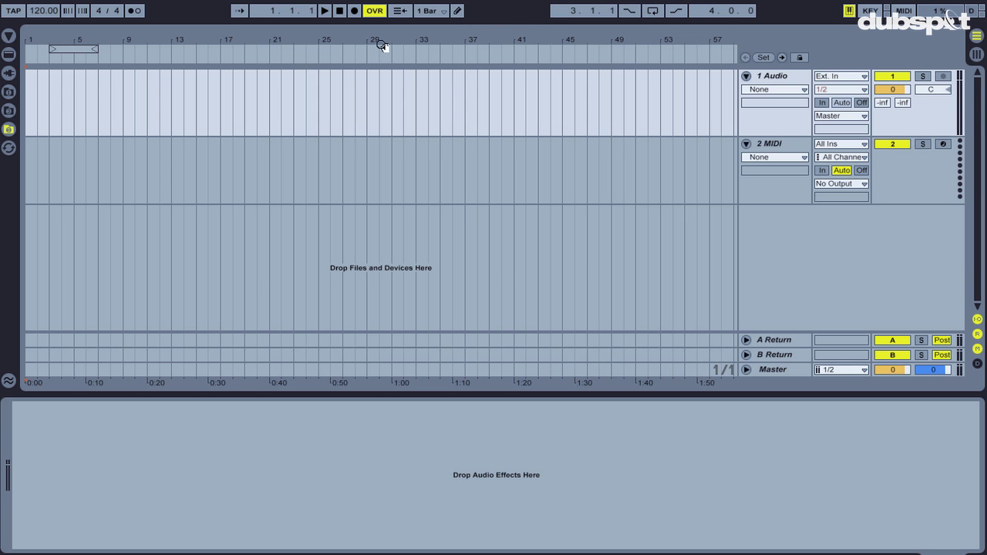
- Place House Strut Beat.wav from the Dubspot folder on track 1 at bar 1, then audition it
{"action": "left_click", "coordinate": [8, 129]}
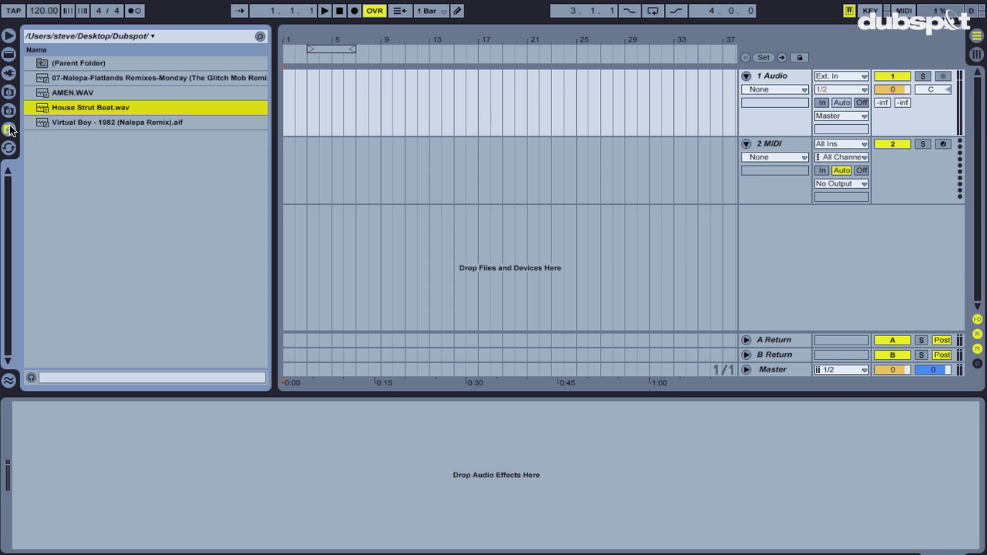
{"action": "left_click_drag", "start_coordinate": [198, 108], "coordinate": [289, 101]}
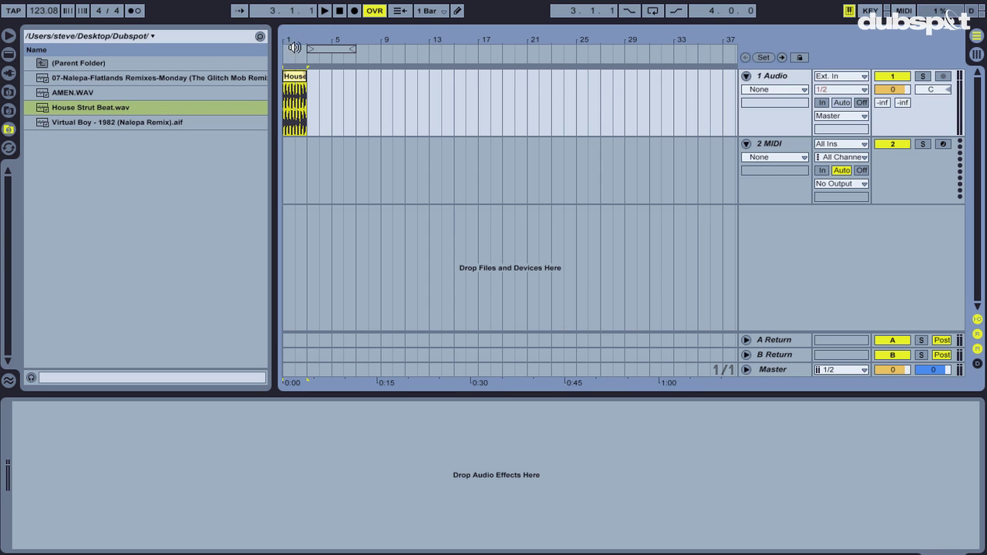
{"action": "left_click_drag", "start_coordinate": [292, 37], "coordinate": [292, 36]}
{"action": "key", "text": "space"}
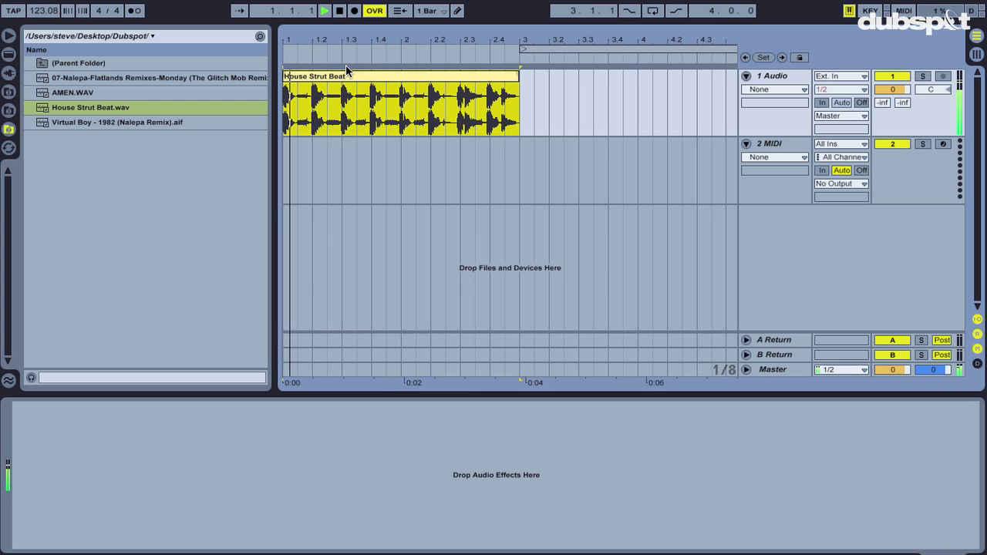
{"action": "left_click", "coordinate": [347, 76]}
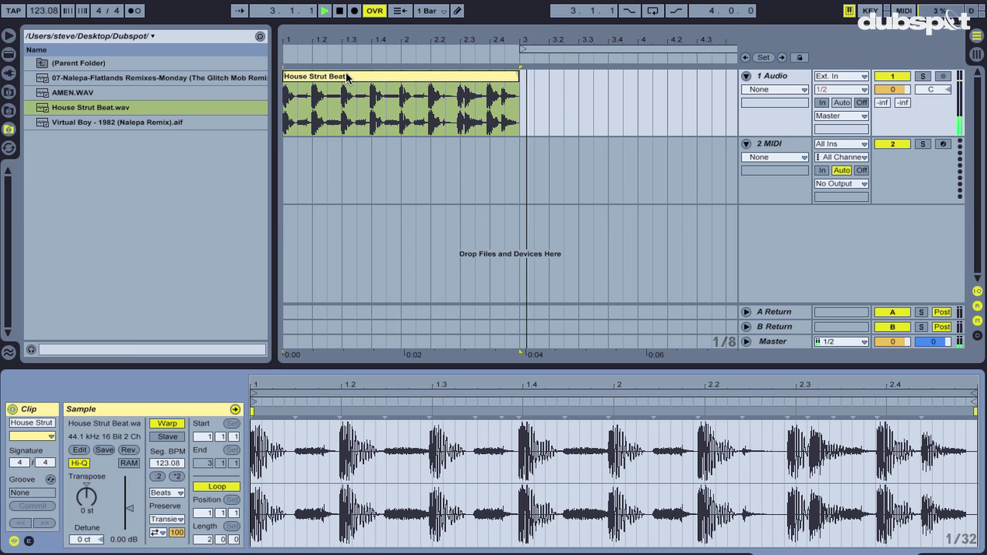
{"action": "key", "text": "space"}
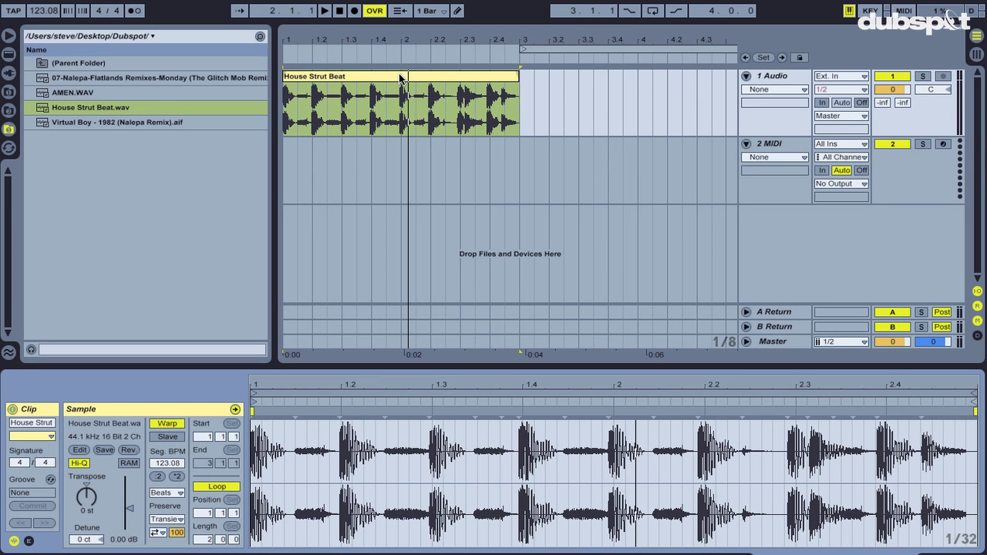
- Use Slice to New MIDI Track on House Strut Beat with one slice per Transient, giving 19 slices
{"action": "right_click", "coordinate": [401, 77]}
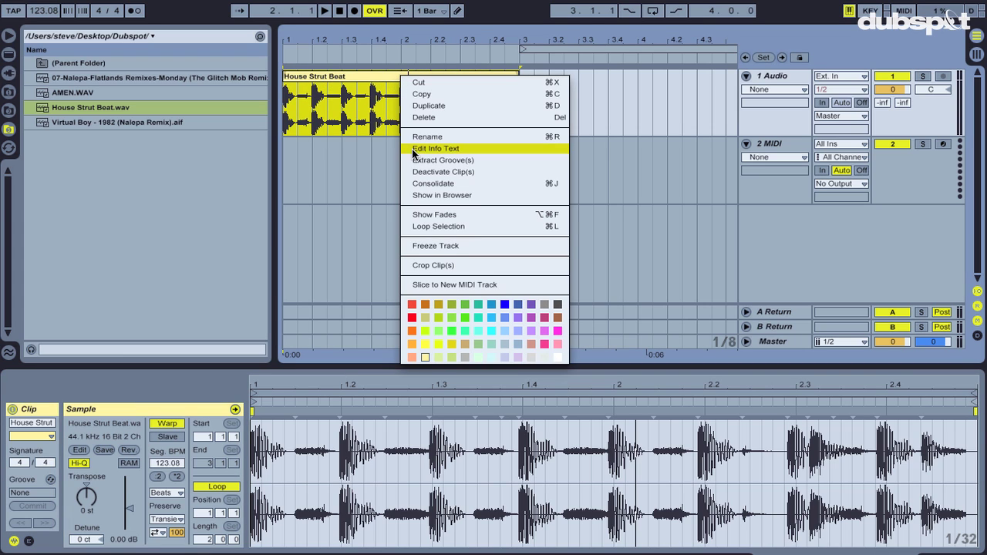
{"action": "left_click", "coordinate": [504, 282]}
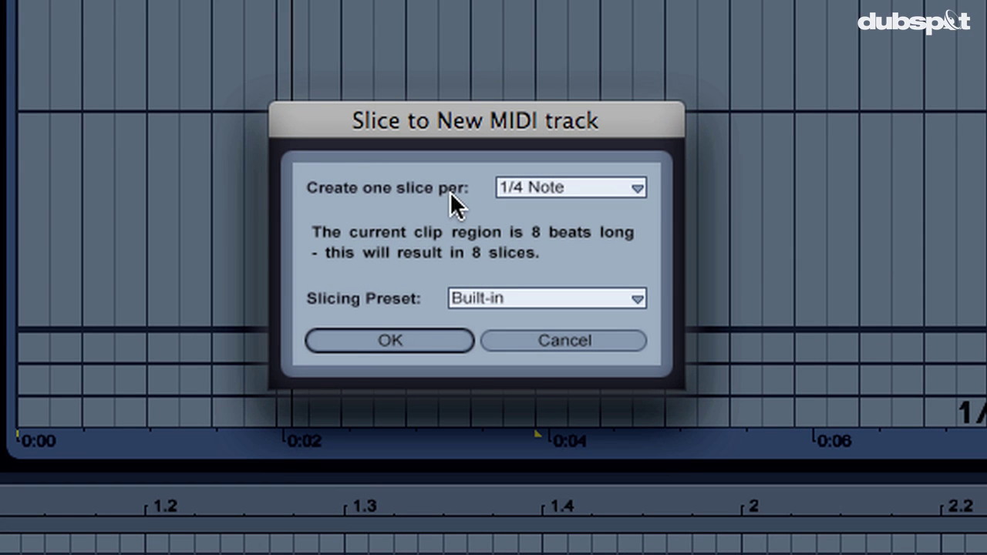
{"action": "left_click", "coordinate": [548, 189]}
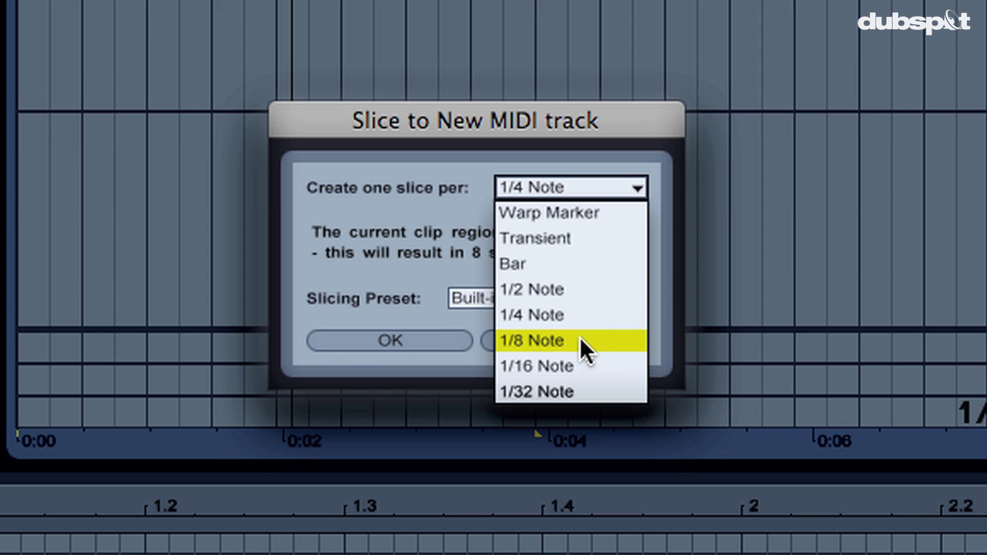
{"action": "left_click", "coordinate": [596, 249]}
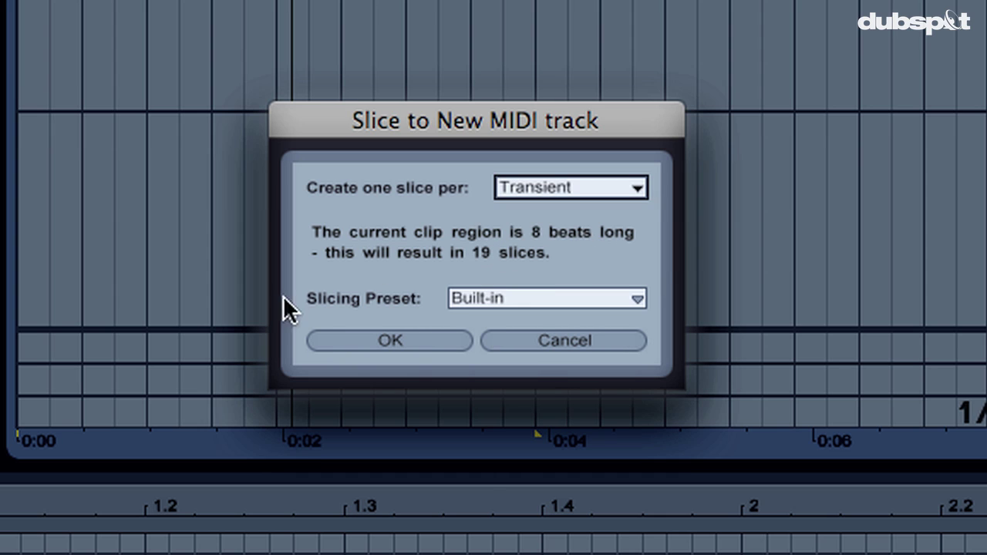
{"action": "left_click", "coordinate": [433, 340]}
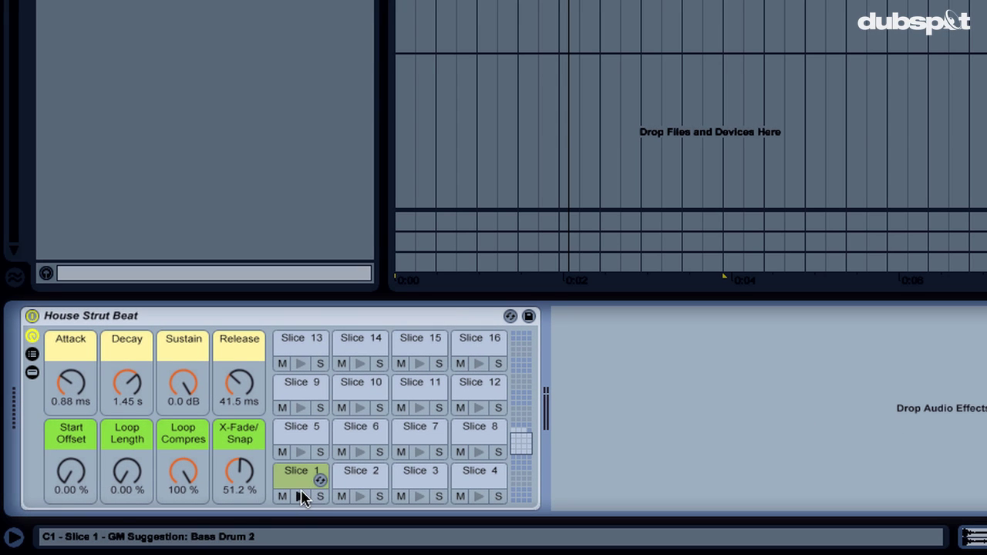
- Audition Slices 1 through 4 in the House Strut Drum Rack
{"action": "left_click", "coordinate": [301, 494]}
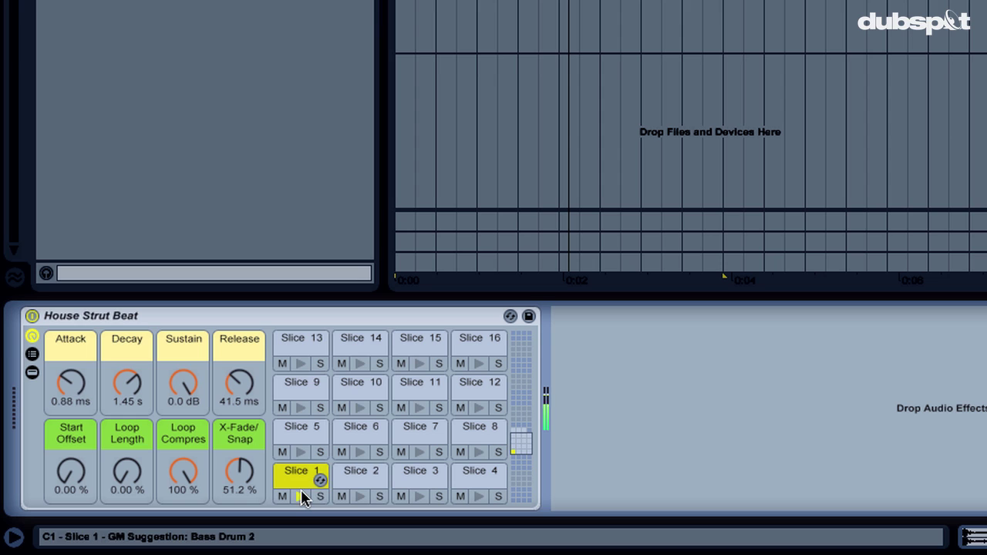
{"action": "left_click", "coordinate": [358, 495]}
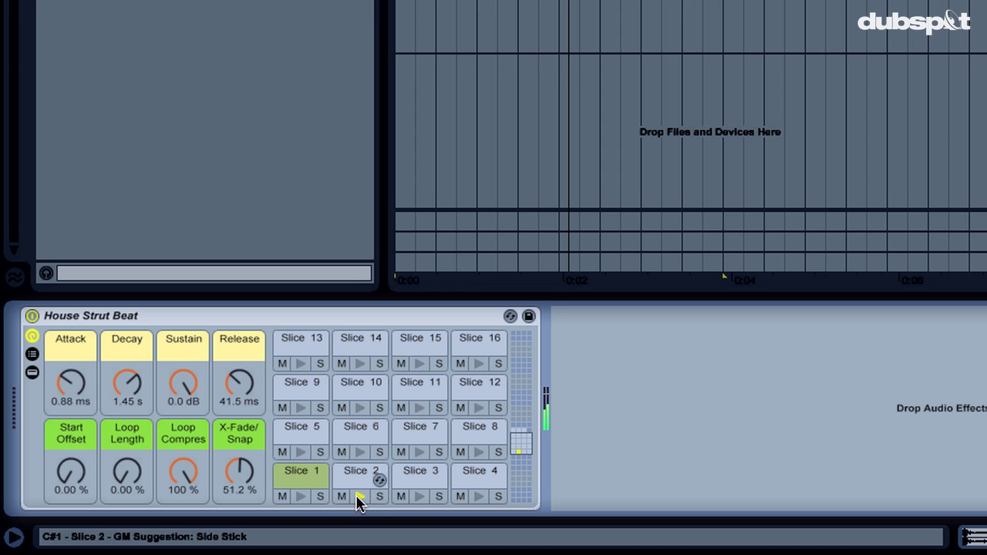
{"action": "left_click", "coordinate": [419, 495]}
{"action": "left_click", "coordinate": [477, 496]}
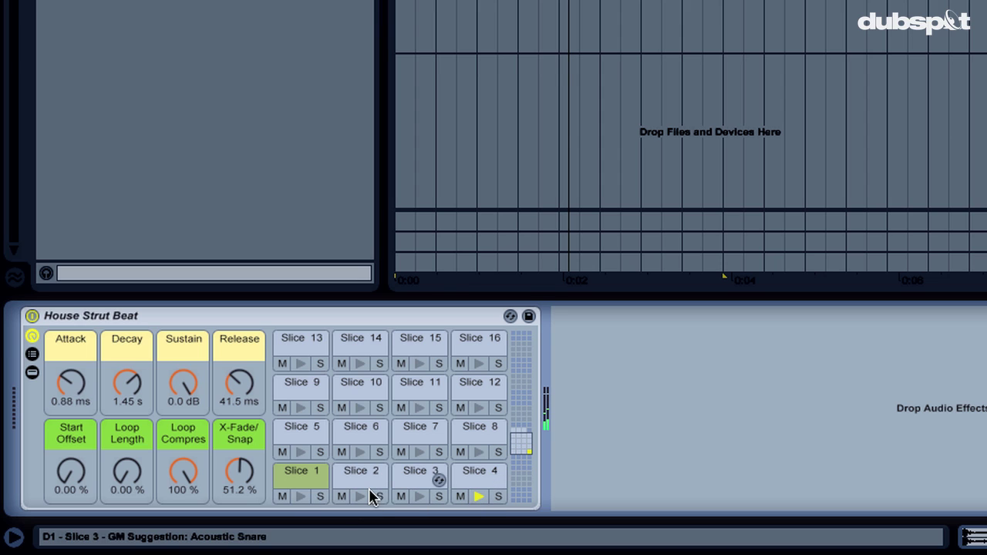
- Show the sampler settings for Slice 1, Slice 2, and then Slice 3
{"action": "left_click", "coordinate": [297, 479]}
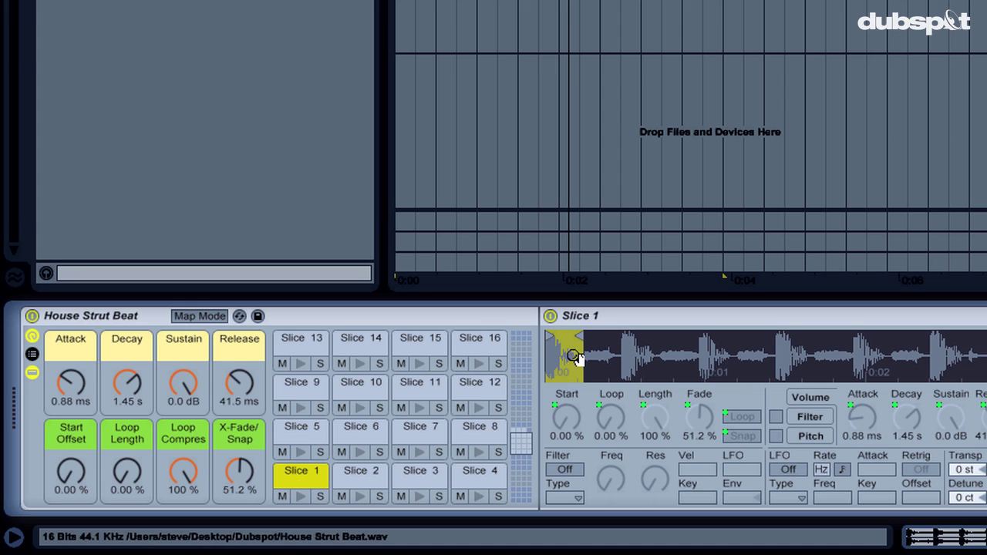
{"action": "left_click", "coordinate": [364, 479]}
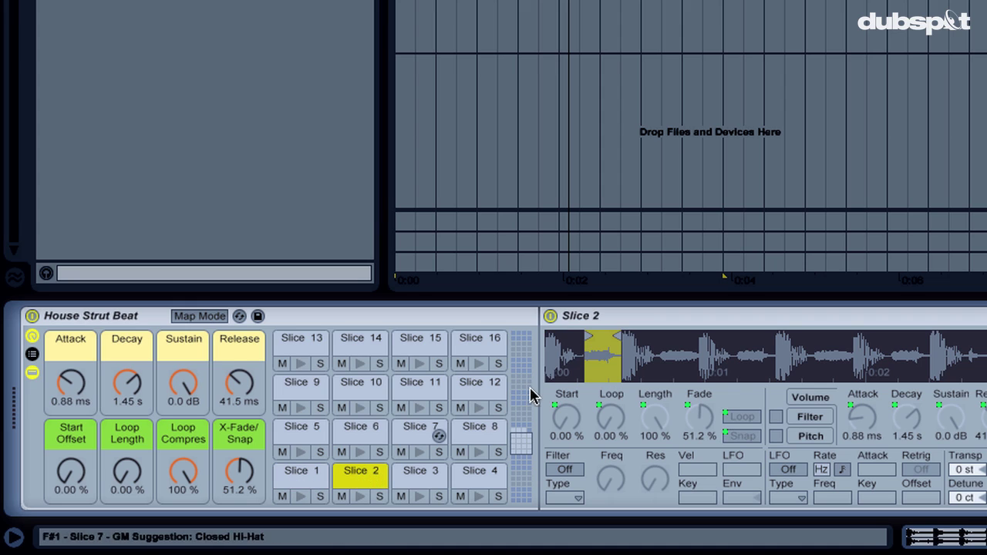
{"action": "left_click", "coordinate": [428, 475]}
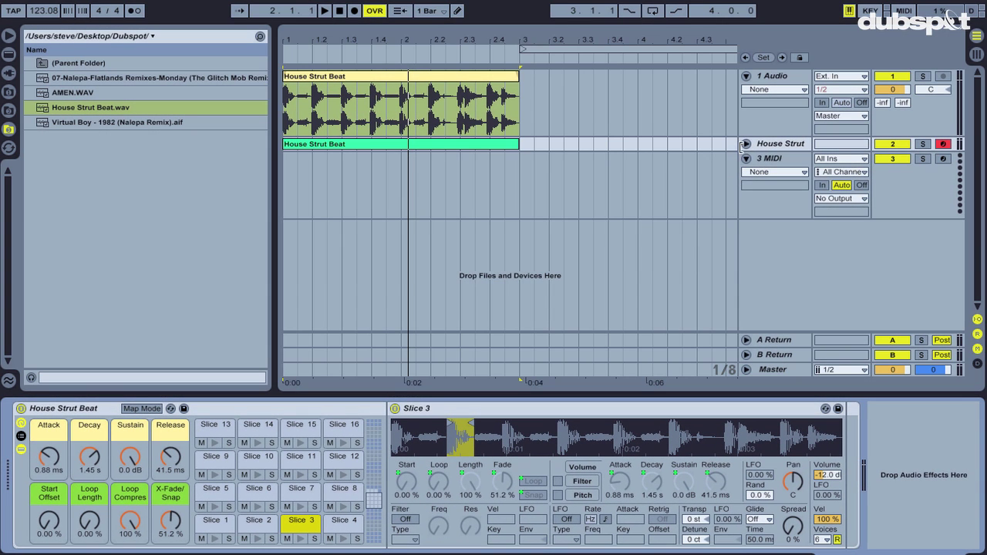
- Expand the House Strut track, zoom the clip to bars 1–3, solo the track, and play it back
{"action": "left_click", "coordinate": [745, 144]}
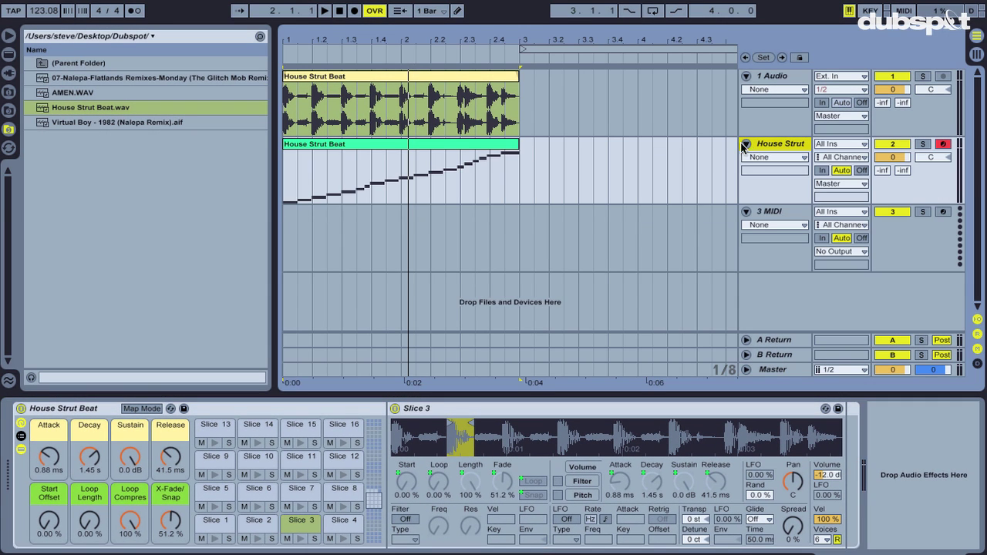
{"action": "left_click", "coordinate": [427, 145]}
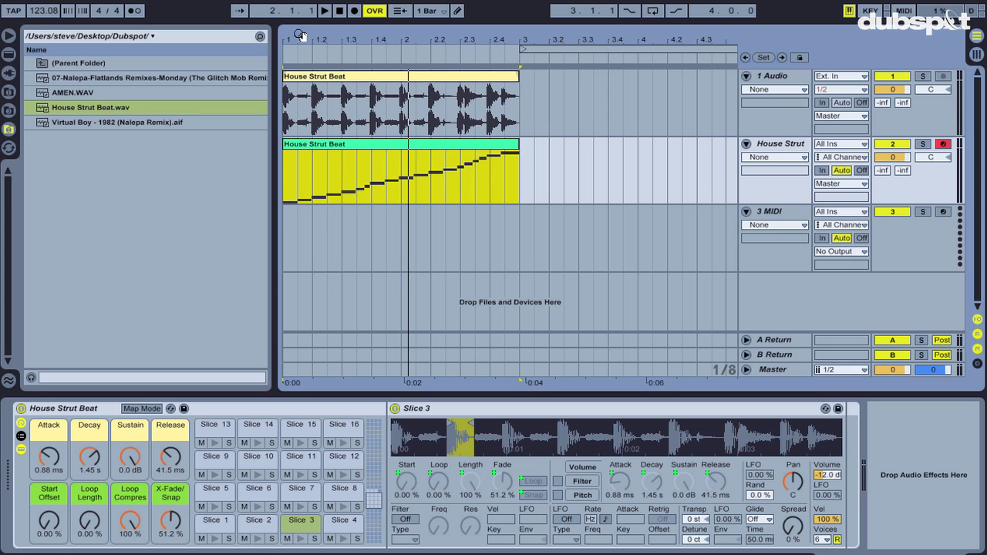
{"action": "left_click_drag", "start_coordinate": [301, 35], "coordinate": [298, 40]}
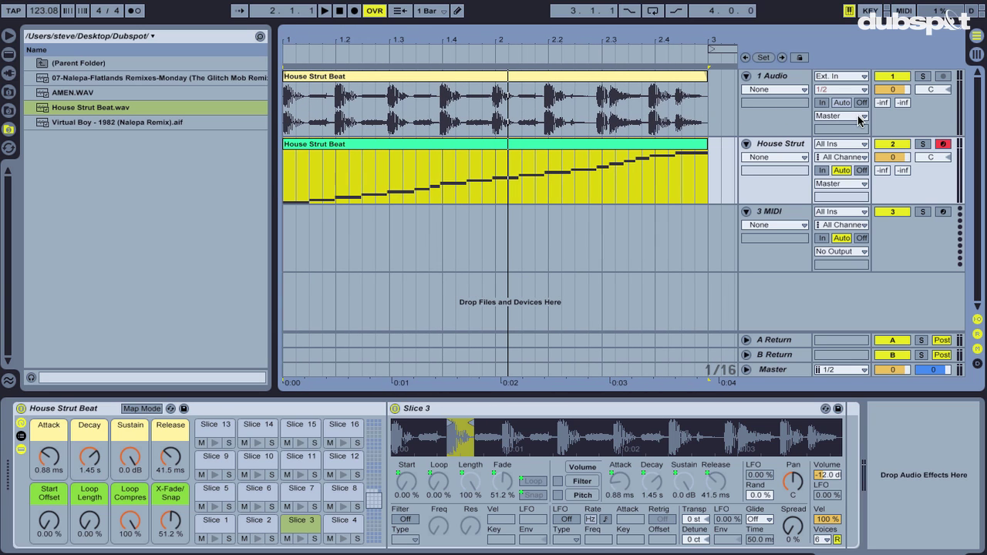
{"action": "left_click", "coordinate": [926, 145]}
{"action": "key", "text": "space"}
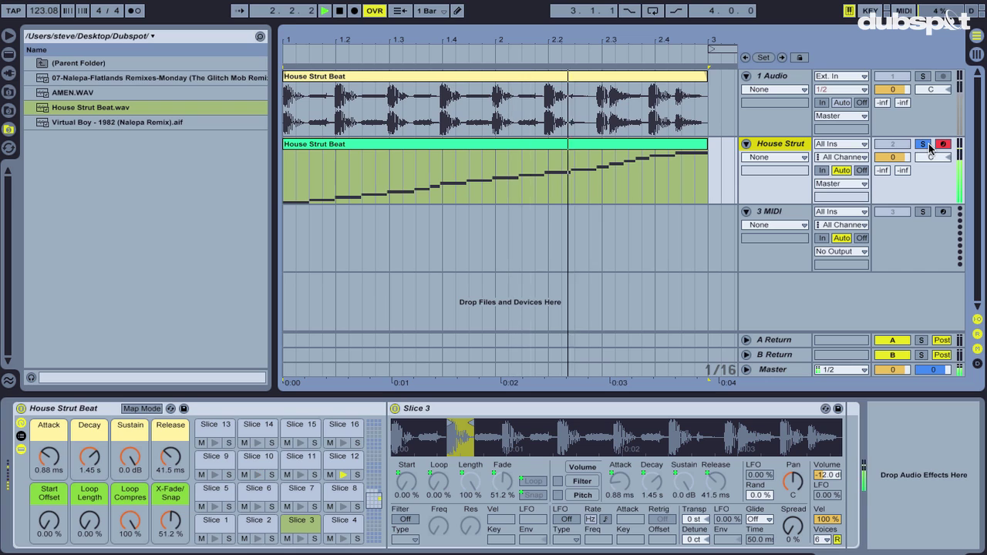
{"action": "key", "text": "space"}
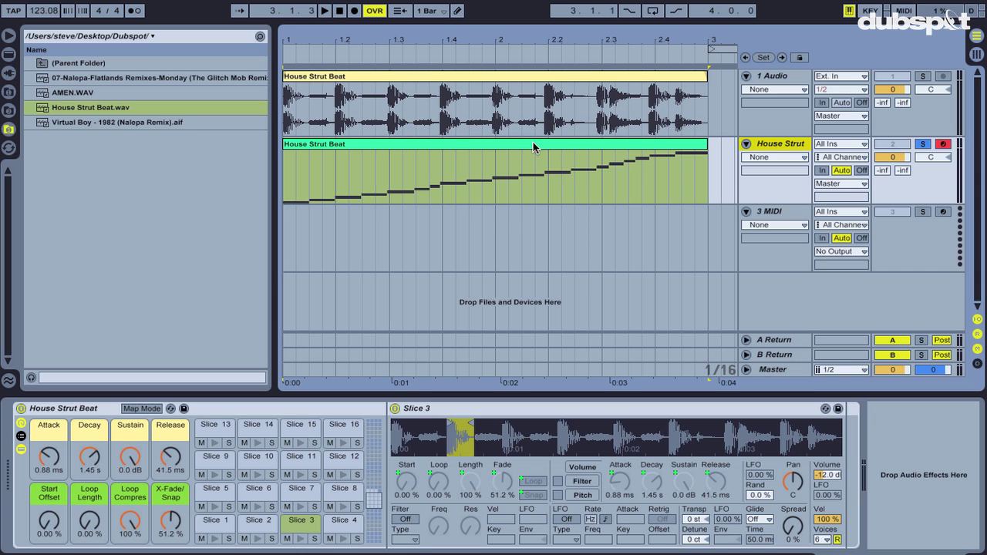
- Select the House Strut Beat MIDI clip and dismiss its context menu without choosing anything
{"action": "left_click", "coordinate": [533, 144]}
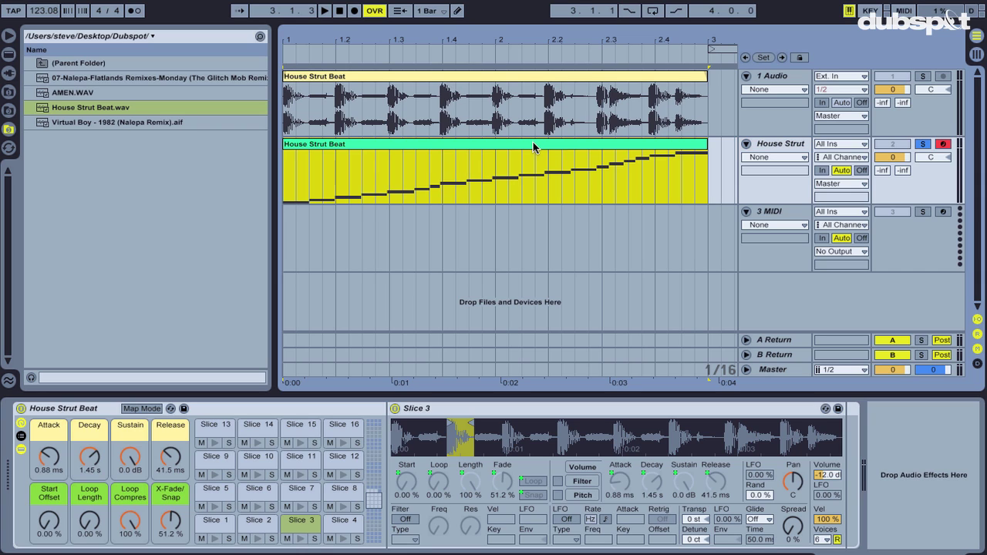
{"action": "right_click", "coordinate": [533, 145]}
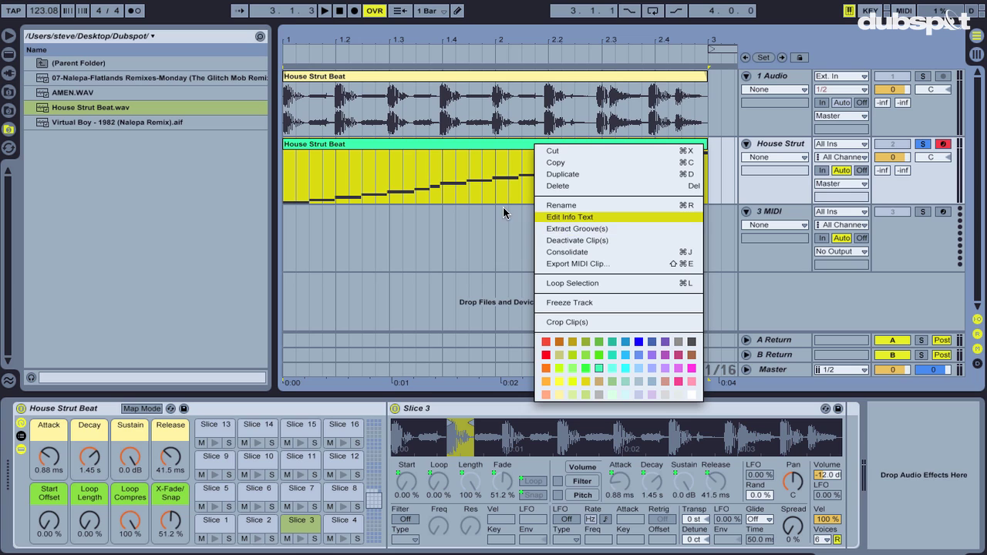
{"action": "left_click", "coordinate": [399, 146]}
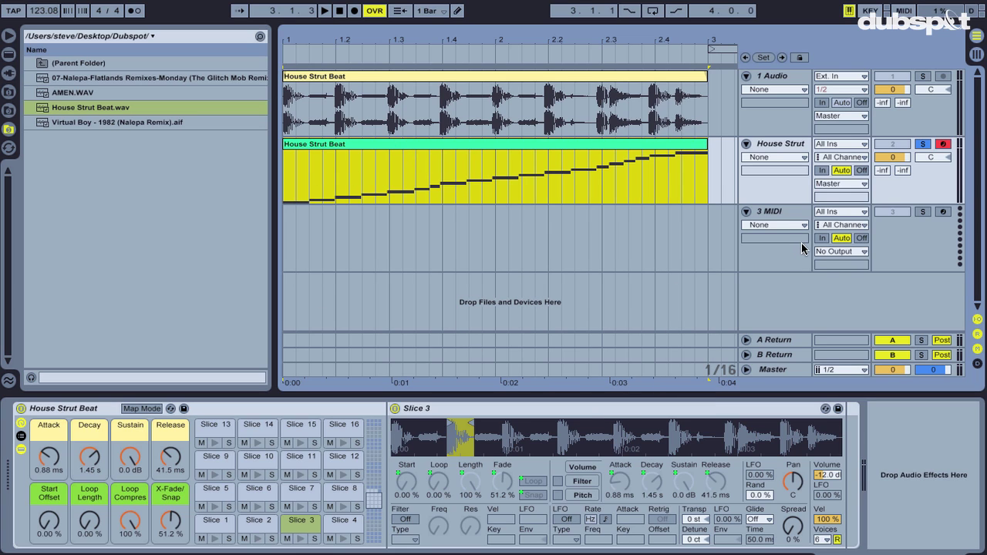
- Unsolo the House Strut track, audition Slice 3, and drag AMEN.WAV onto a new audio track
{"action": "left_click", "coordinate": [924, 145]}
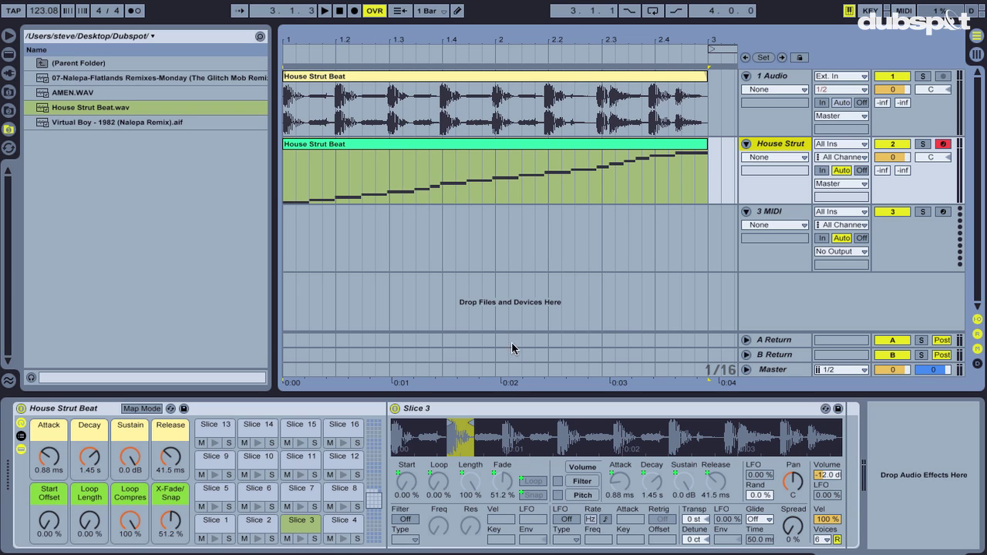
{"action": "left_click", "coordinate": [301, 539]}
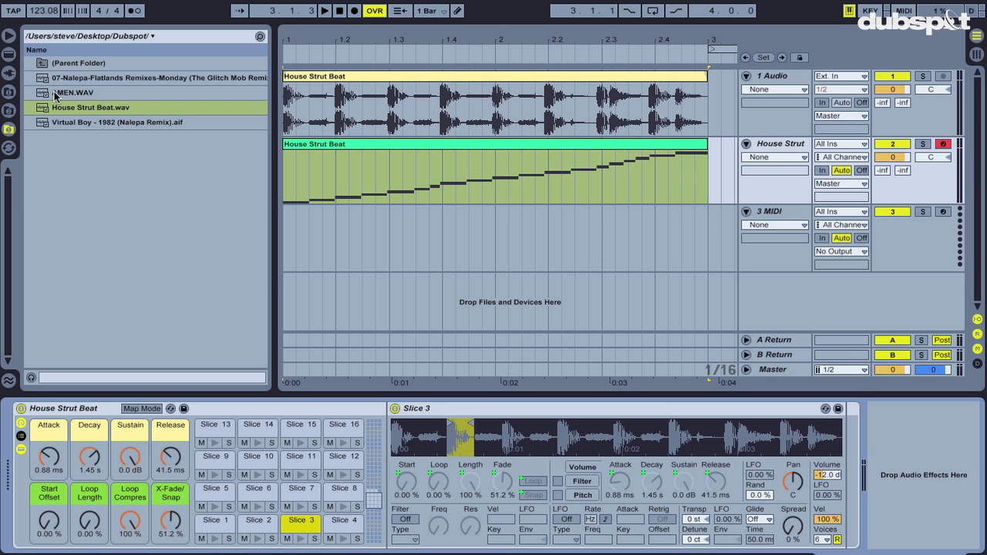
{"action": "left_click_drag", "start_coordinate": [56, 96], "coordinate": [291, 279]}
- Show the AMEN clip's sample details, solo the new 4 Audio track, and play the loop
{"action": "double_click", "coordinate": [308, 280]}
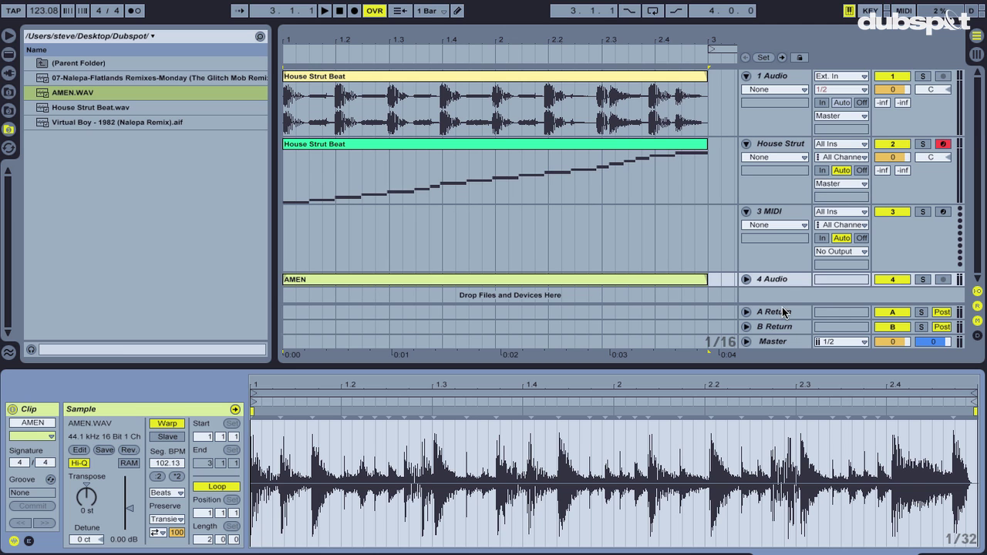
{"action": "left_click", "coordinate": [747, 280]}
{"action": "left_click", "coordinate": [923, 244]}
{"action": "key", "text": "space"}
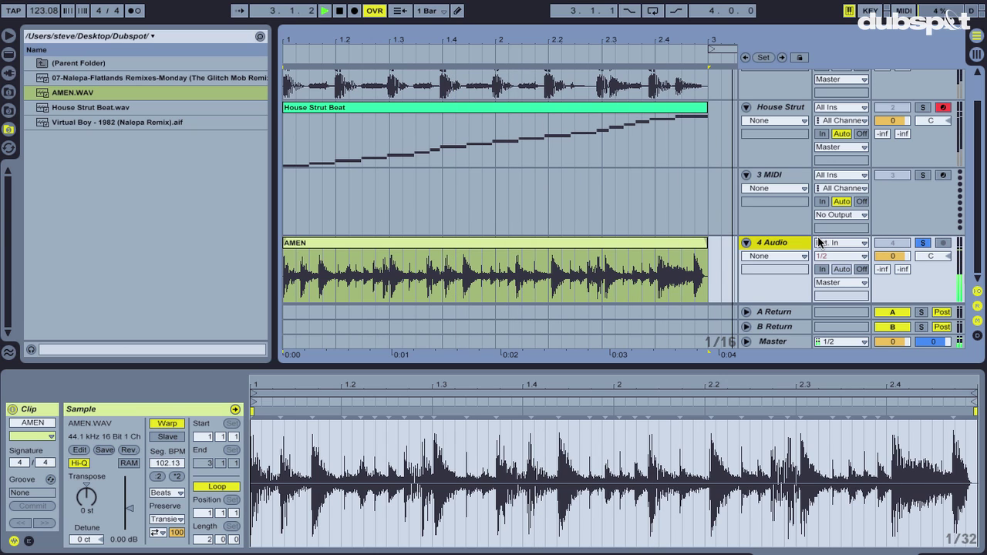
{"action": "key", "text": "space"}
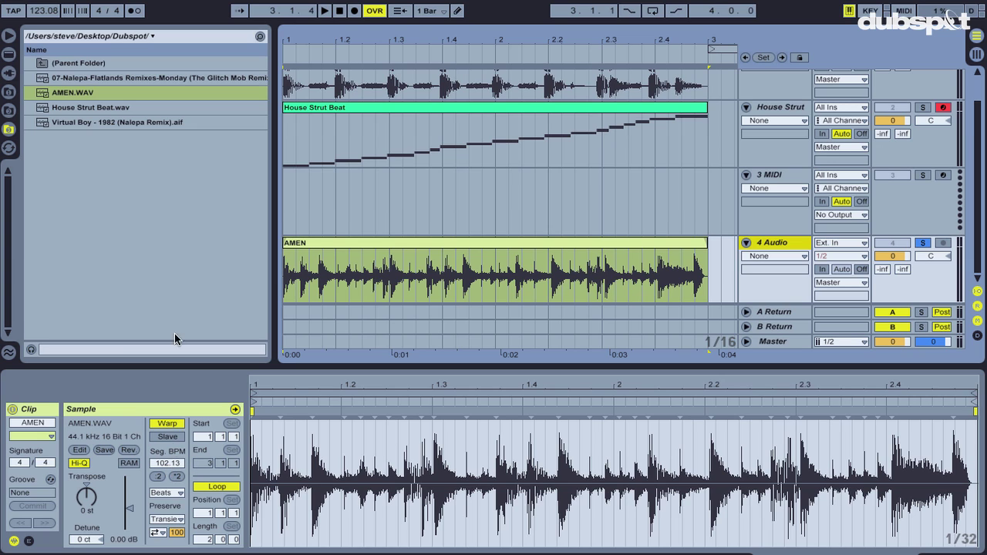
- Set the project tempo to 102.13 BPM and play the AMEN loop at that tempo
{"action": "left_click", "coordinate": [41, 16]}
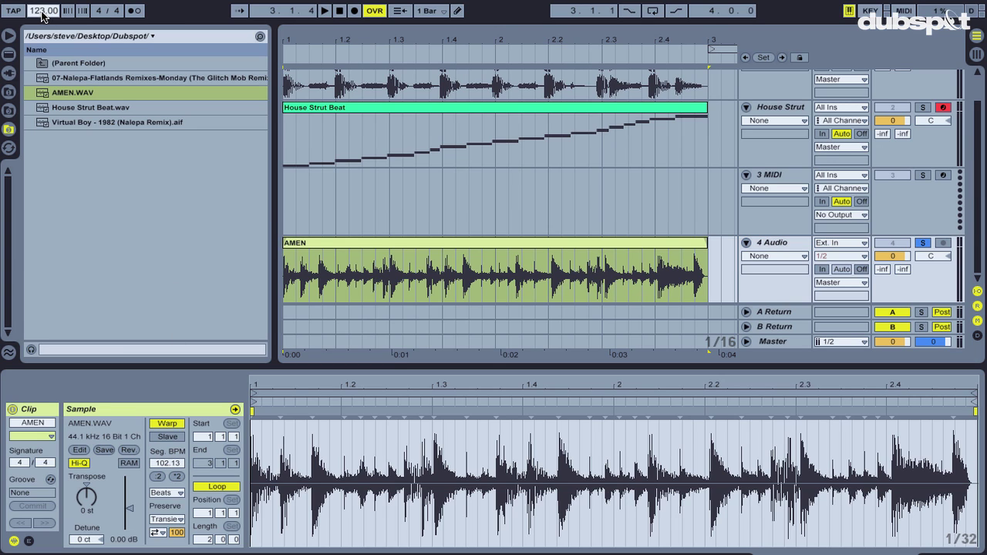
{"action": "type", "text": "102.13"}
{"action": "key", "text": "Return"}
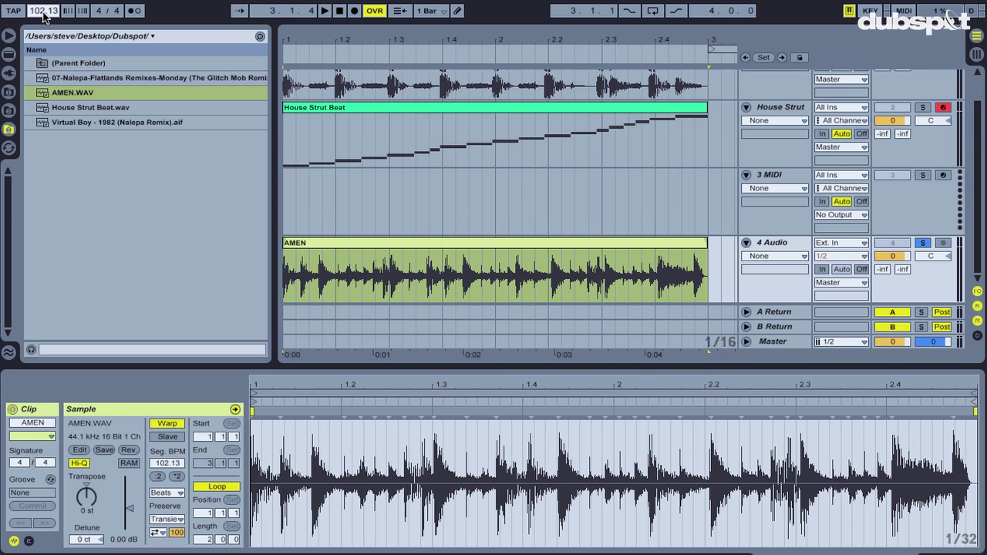
{"action": "key", "text": "space"}
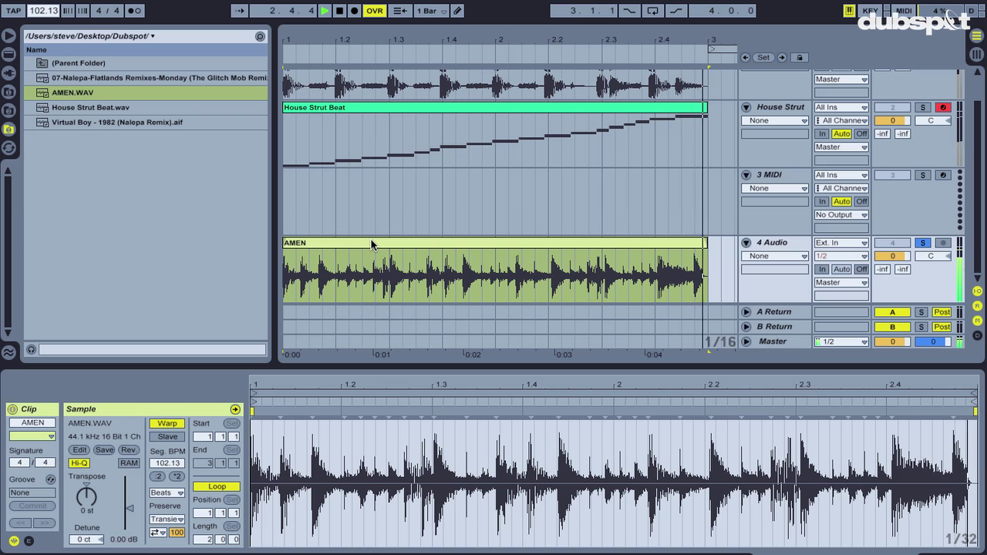
{"action": "key", "text": "space"}
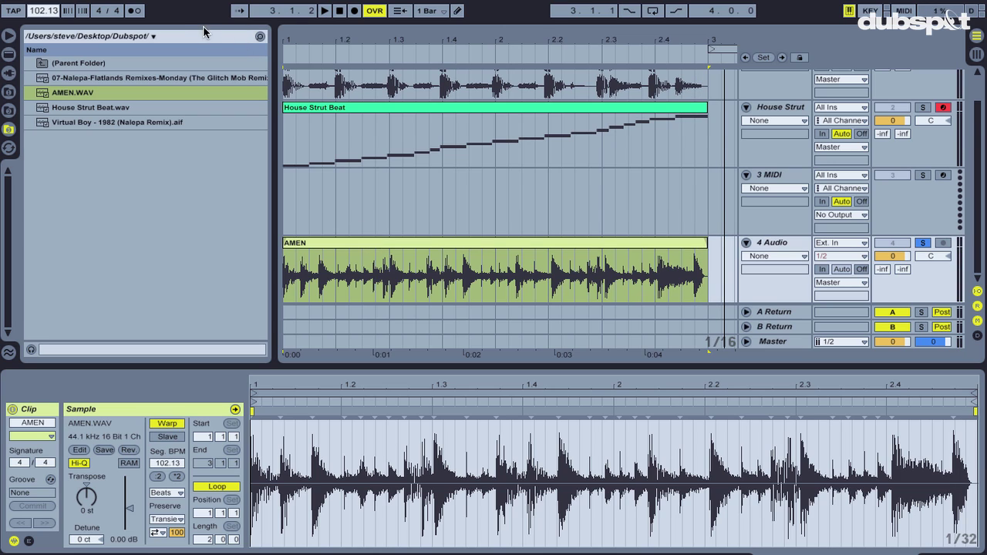
{"action": "left_click", "coordinate": [134, 11]}
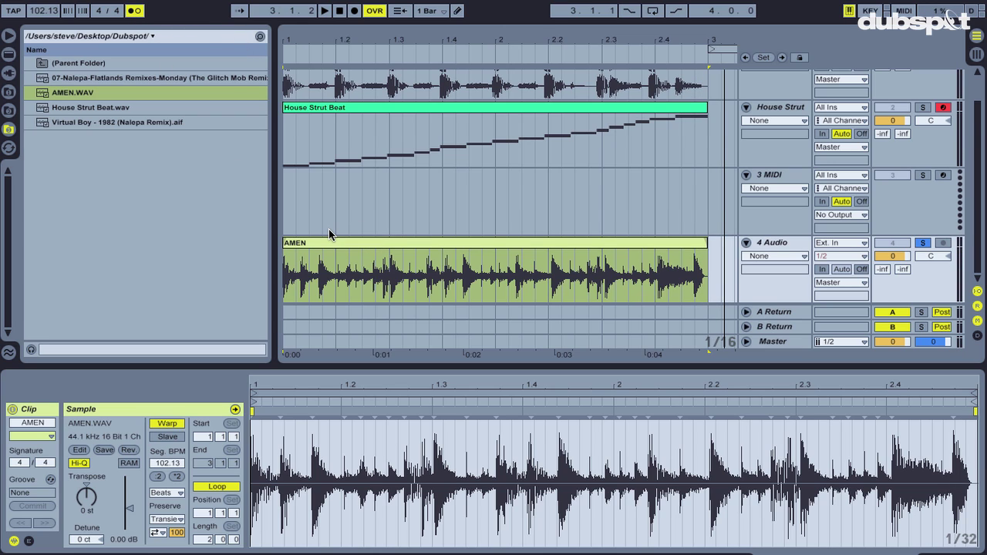
{"action": "key", "text": "space"}
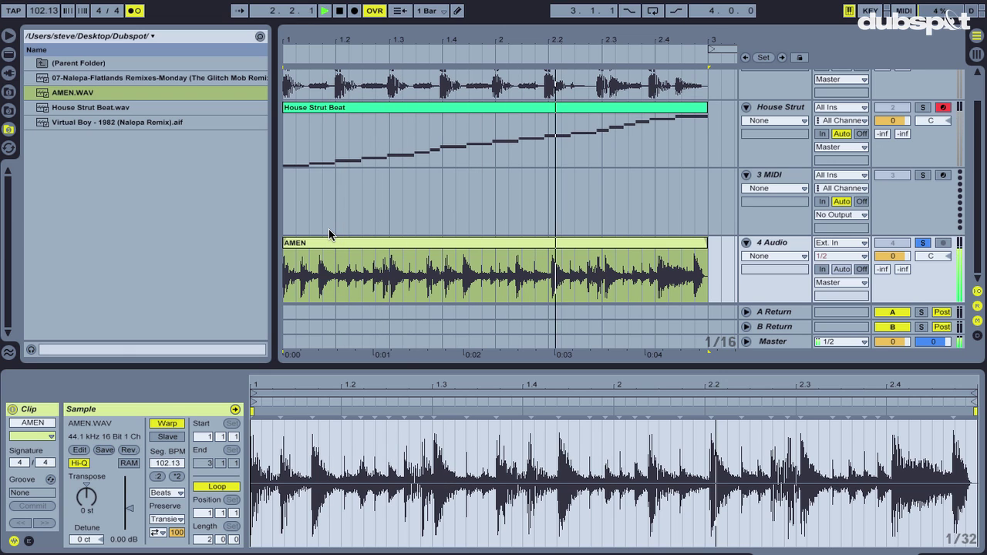
{"action": "key", "text": "space"}
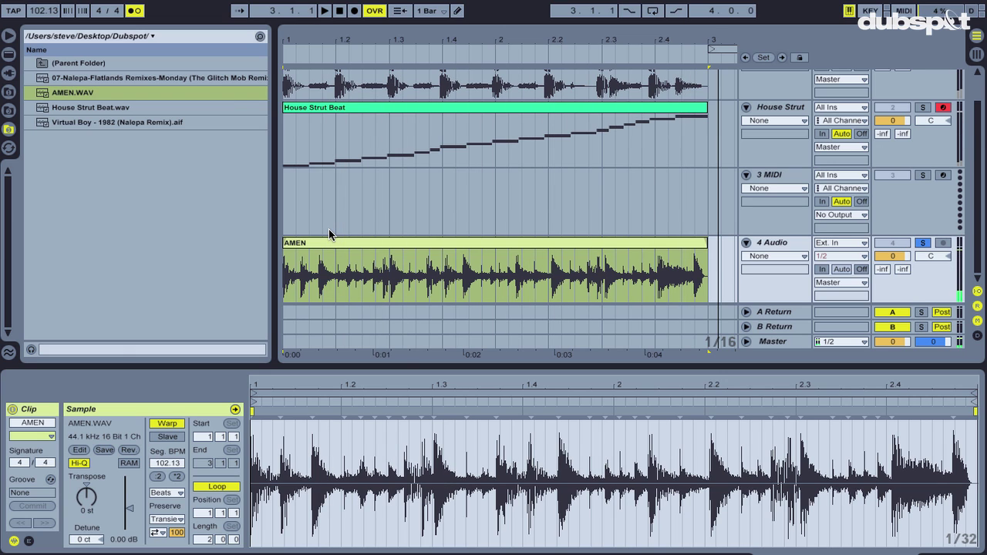
{"action": "left_click", "coordinate": [135, 10]}
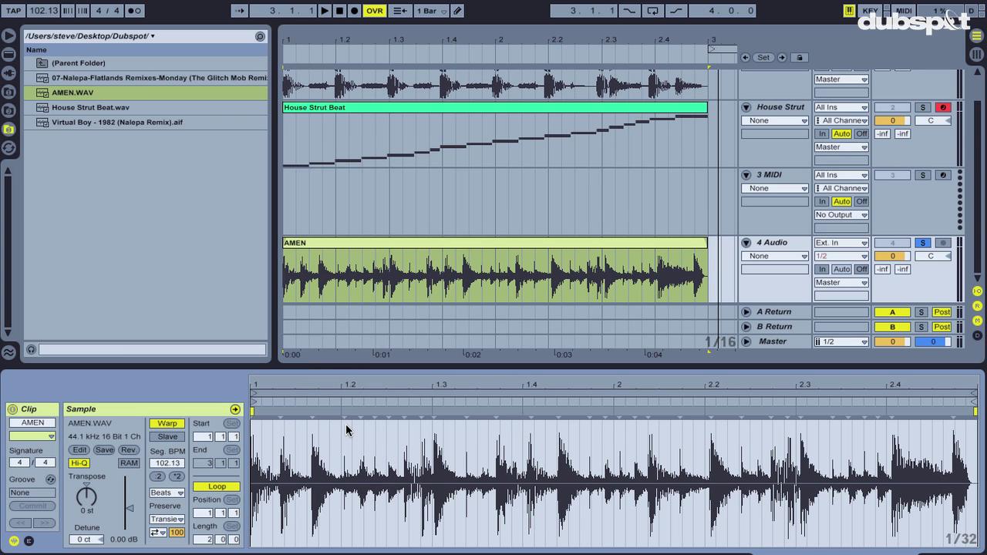
- Slice the AMEN clip by transient into 31 slices on a new MIDI track, then select that track
{"action": "right_click", "coordinate": [376, 245]}
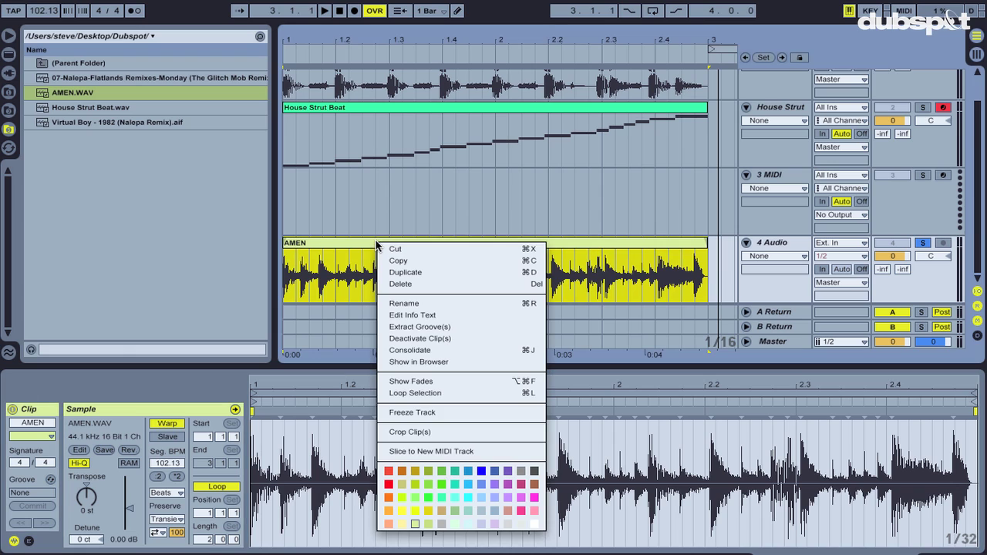
{"action": "left_click", "coordinate": [431, 451]}
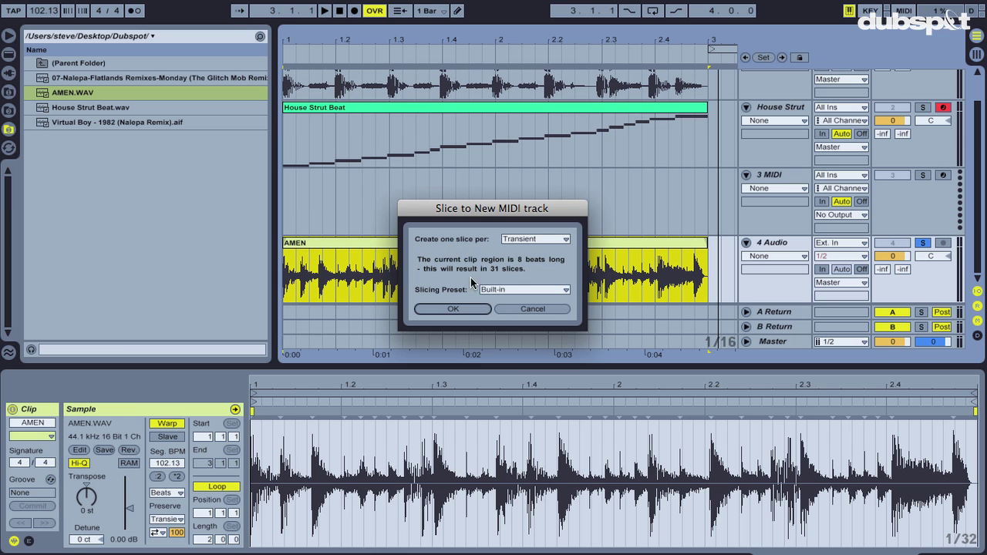
{"action": "left_click", "coordinate": [451, 309]}
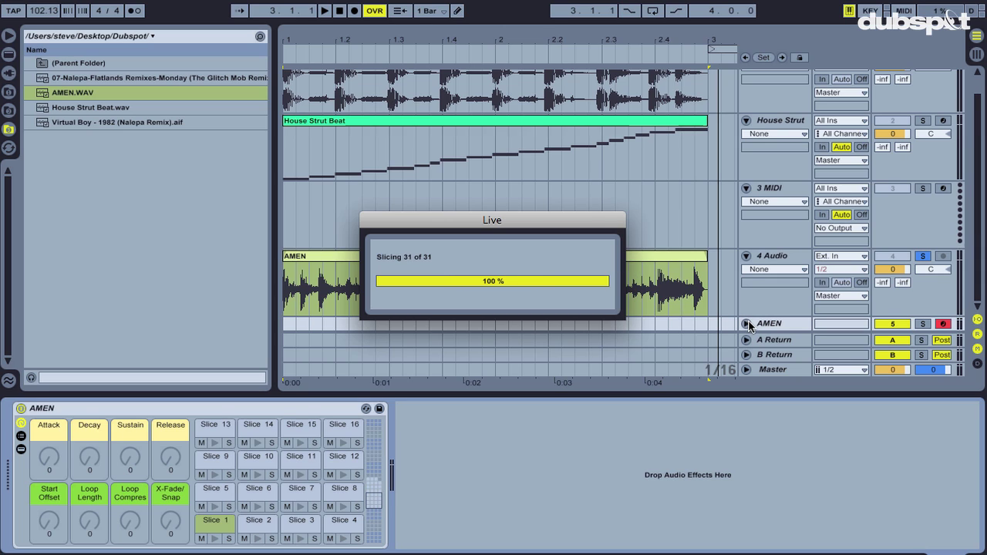
{"action": "left_click", "coordinate": [746, 323]}
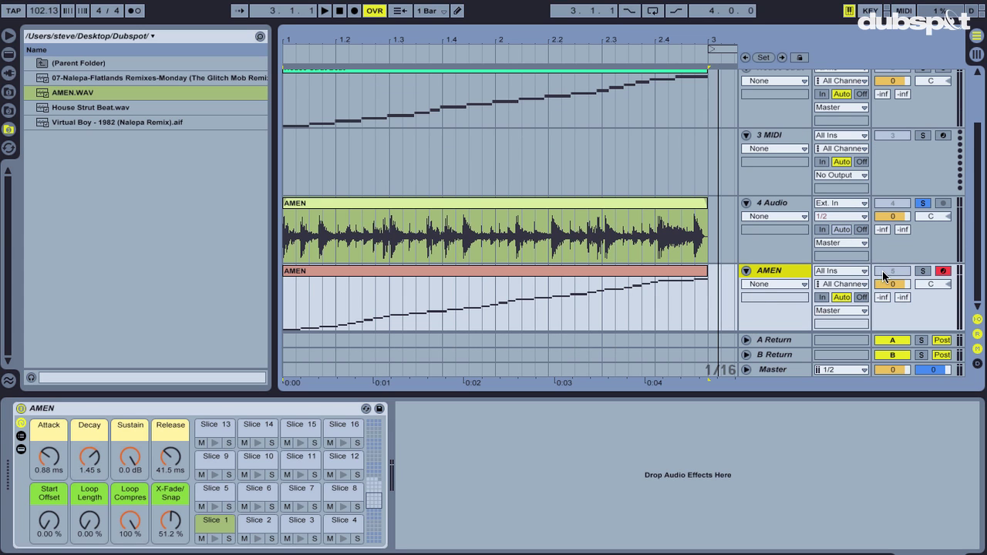
- Solo the AMEN MIDI track, play it back, and show the settings of Slices 1, 2 and 3
{"action": "left_click", "coordinate": [923, 270]}
{"action": "key", "text": "space"}
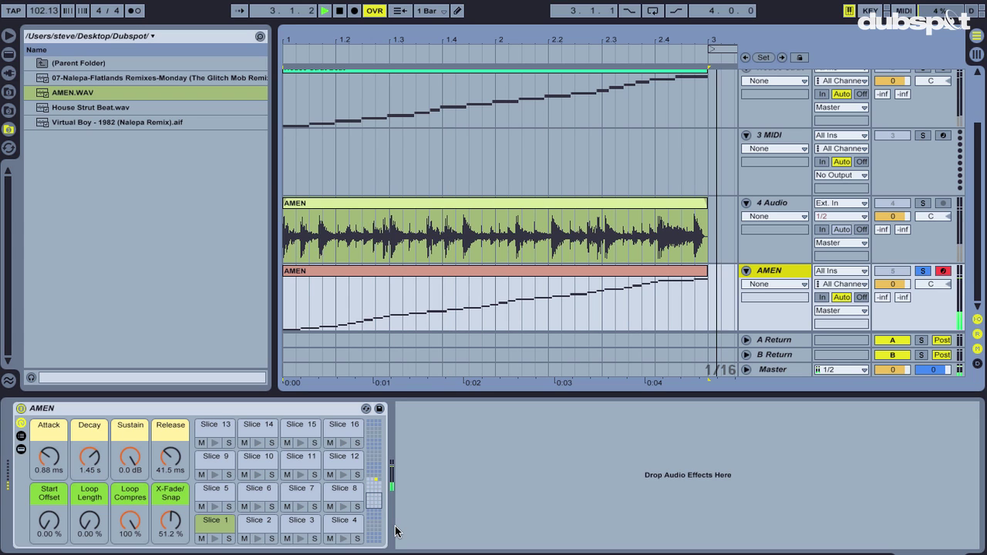
{"action": "key", "text": "space"}
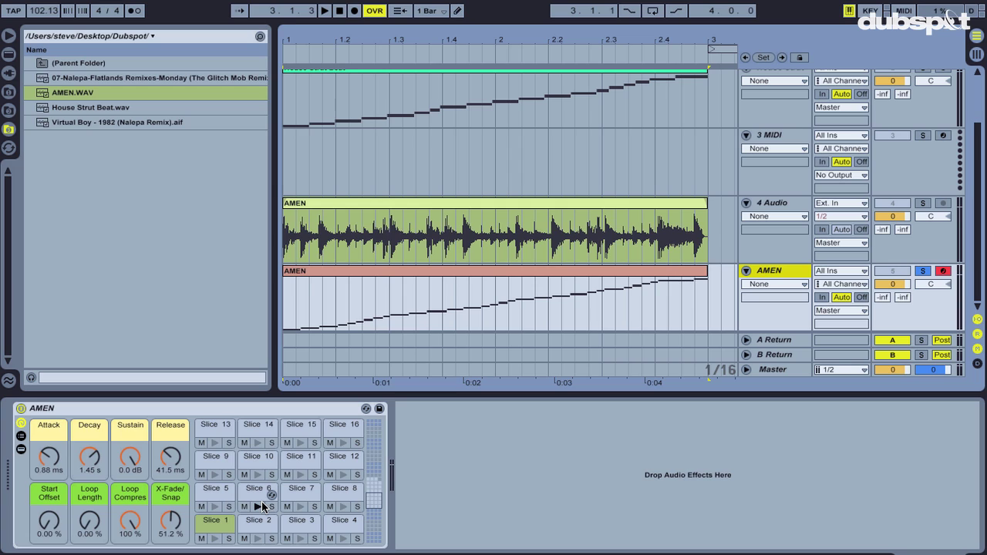
{"action": "left_click", "coordinate": [206, 527]}
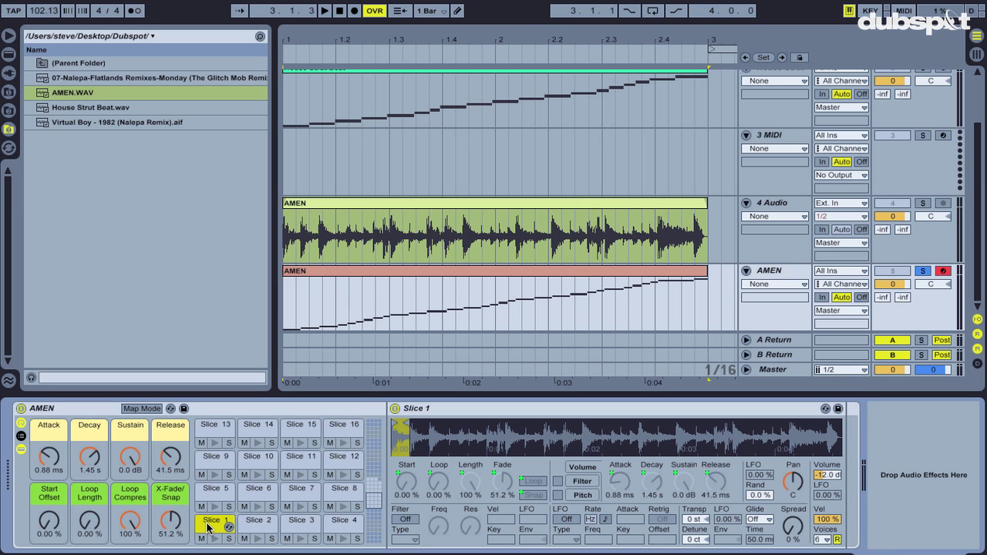
{"action": "left_click", "coordinate": [248, 529]}
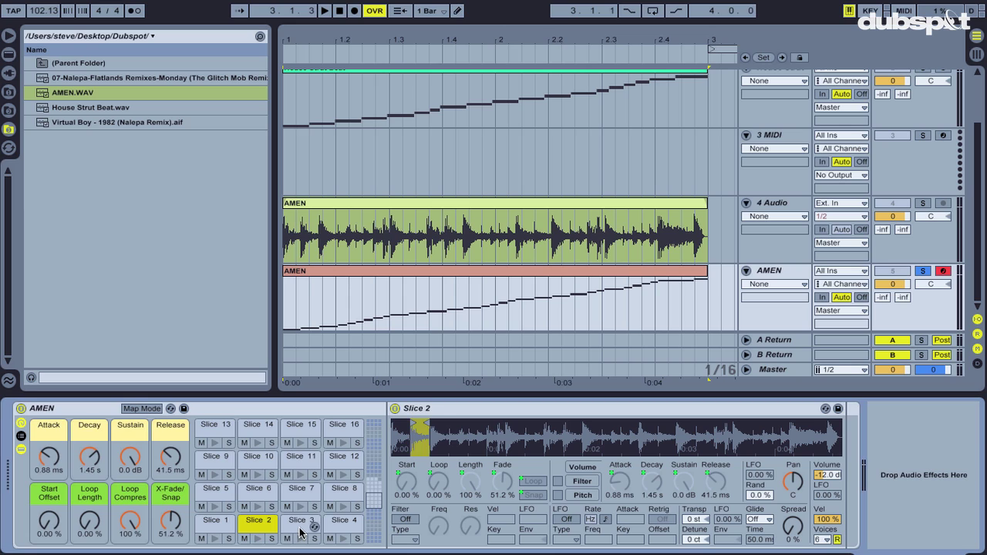
{"action": "left_click", "coordinate": [299, 531]}
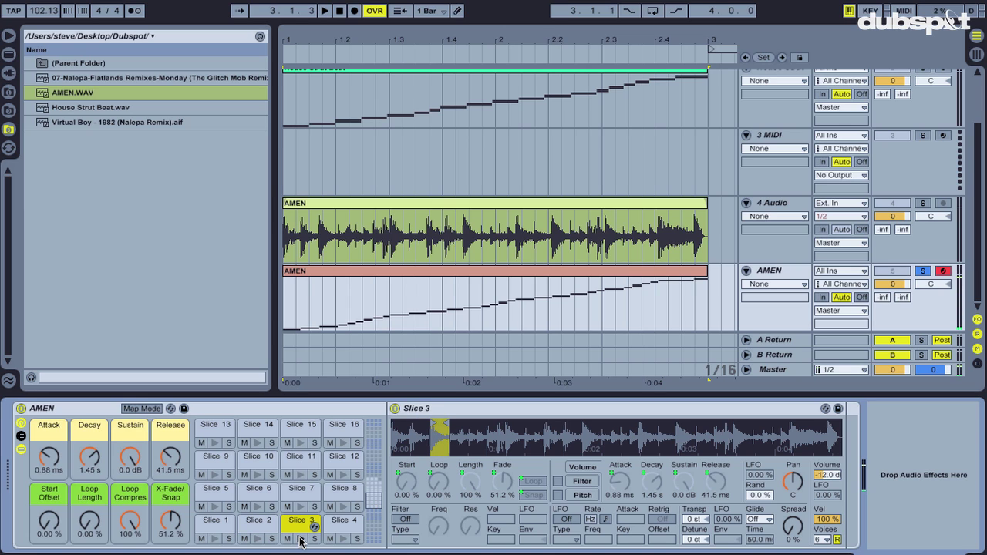